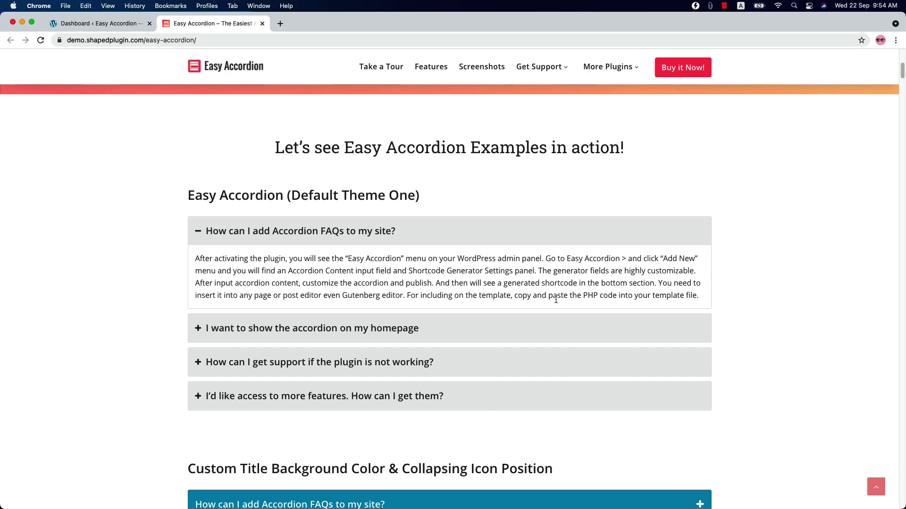
Step: Scroll down the Easy Accordion demo page to the Theme One Customized example
scroll(373, 250, down, 5)
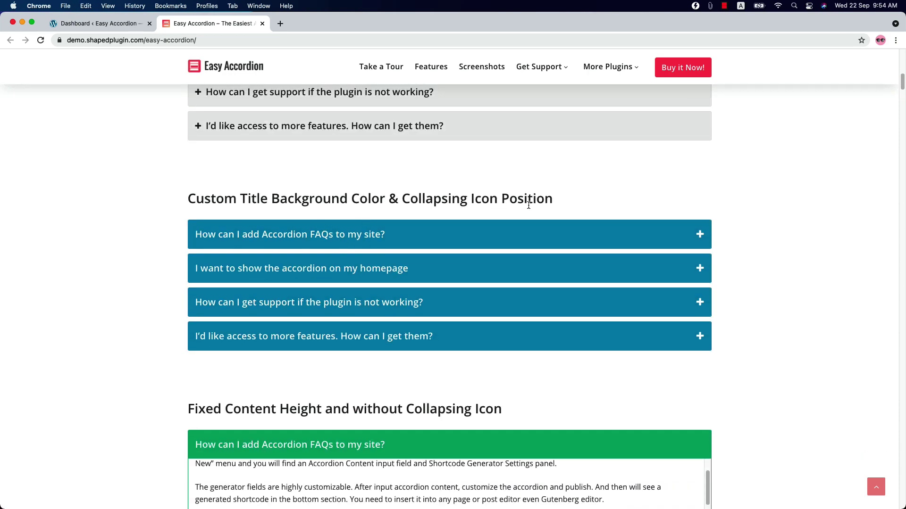
scroll(471, 303, down, 4)
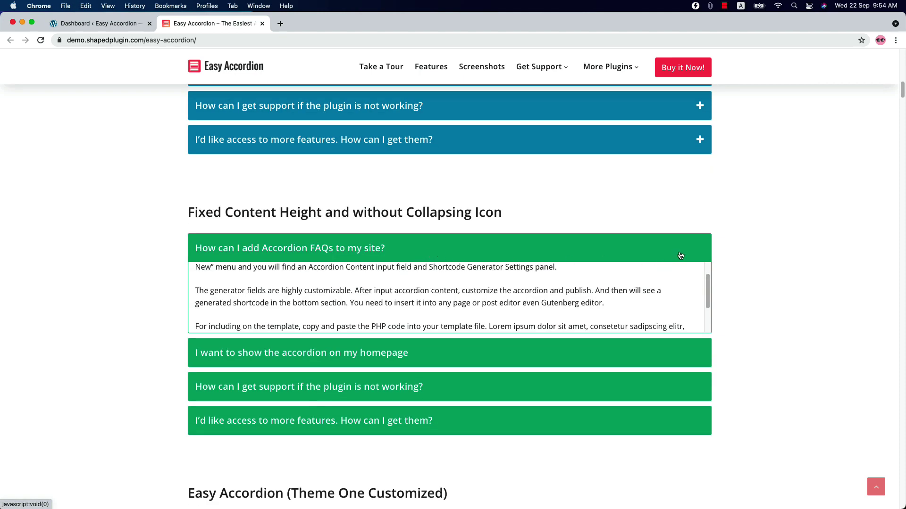
scroll(668, 296, up, 2)
scroll(428, 317, down, 8)
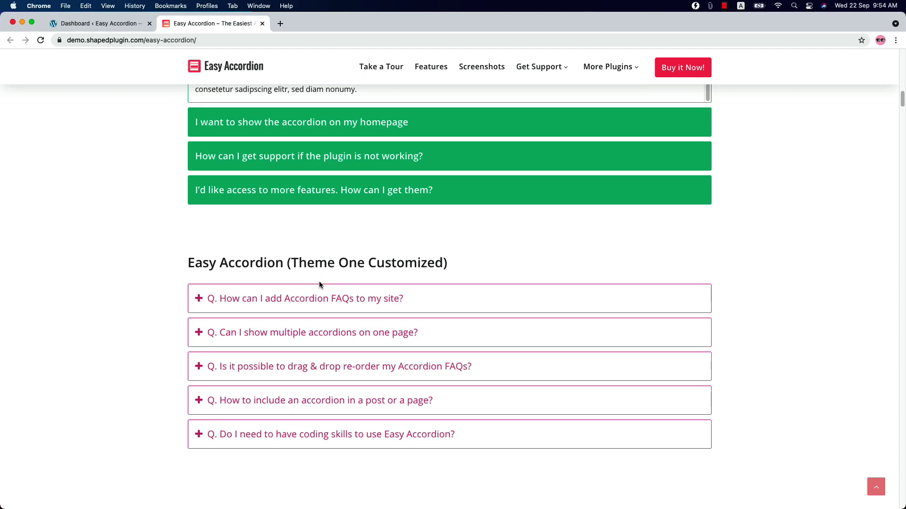
Step: From the WordPress Dashboard, start a new group under Easy Accordion's Accordion Groups
click(121, 24)
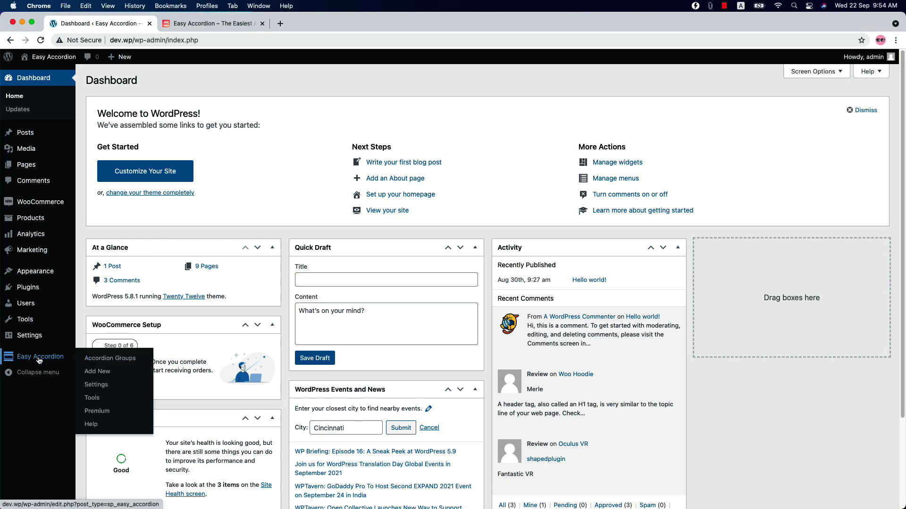
click(39, 359)
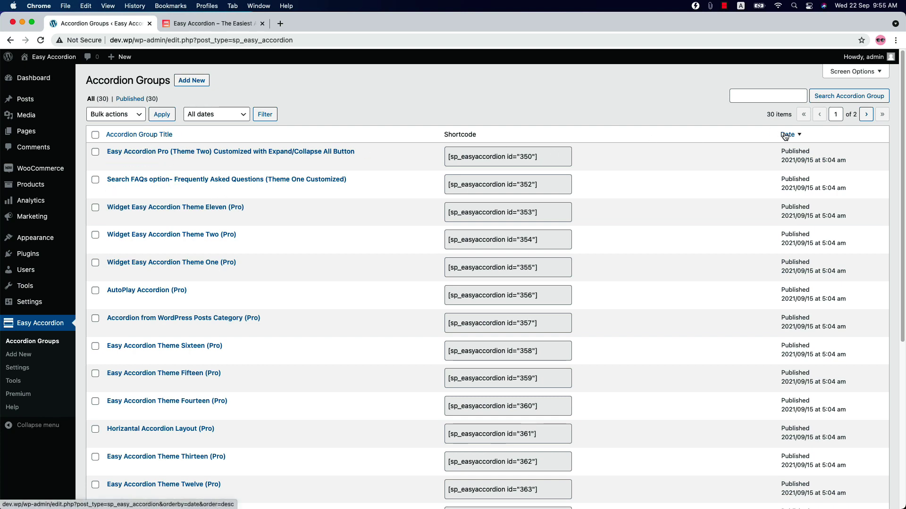
click(198, 82)
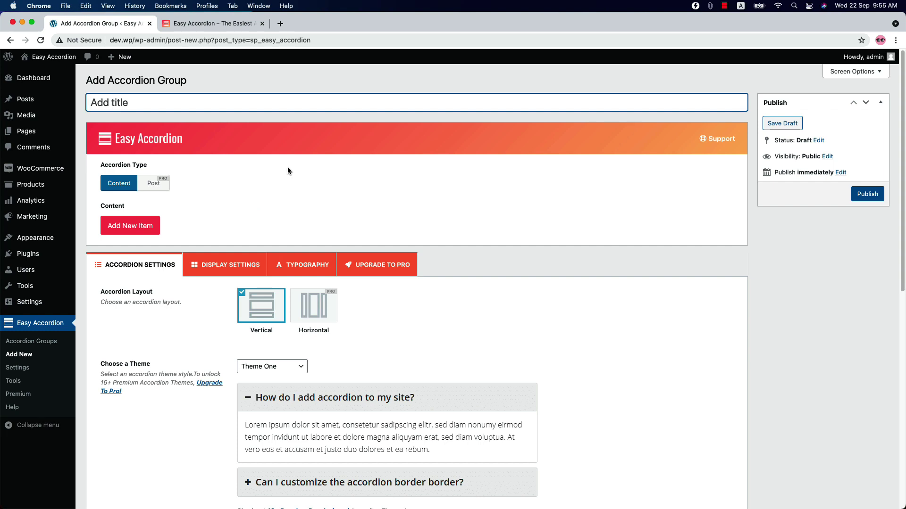
Step: Title the group 'Frequently Asked Questions' and add the first item 'How do I add accordion to my site' with placeholder answer
text(Frequently Asked Questions)
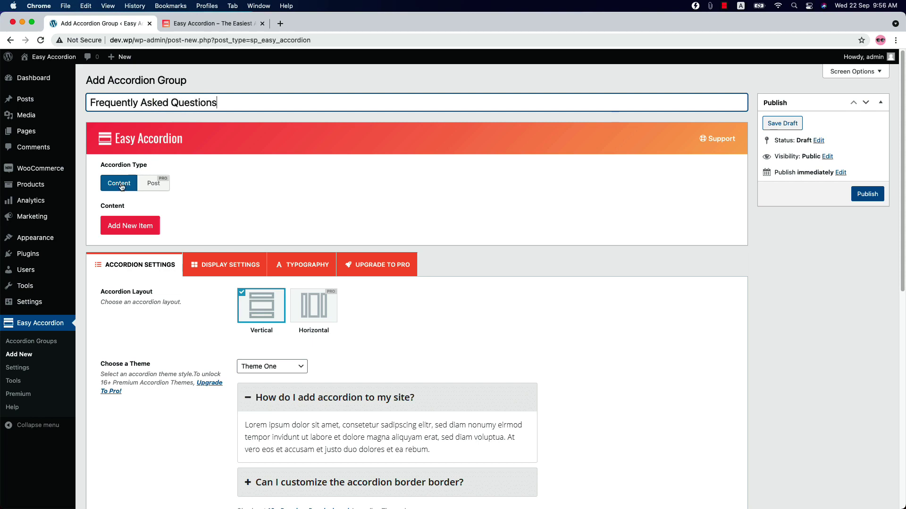
click(133, 231)
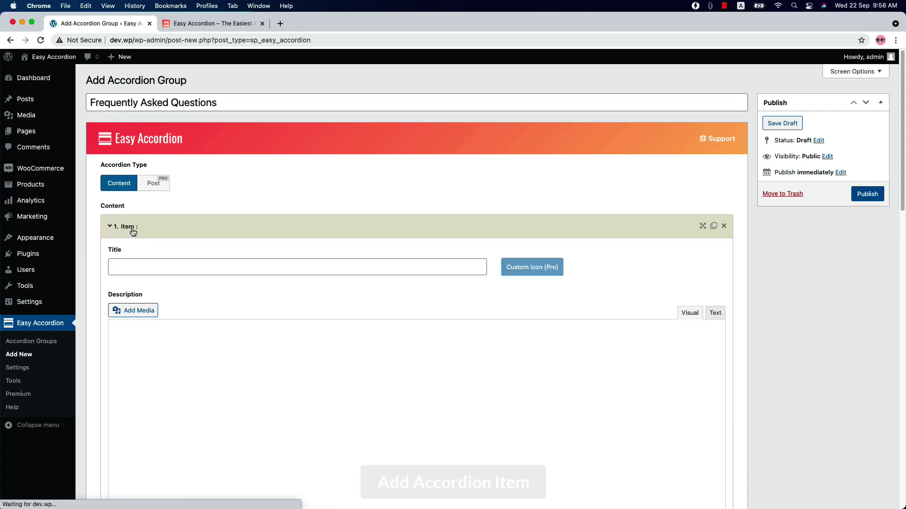
click(135, 267)
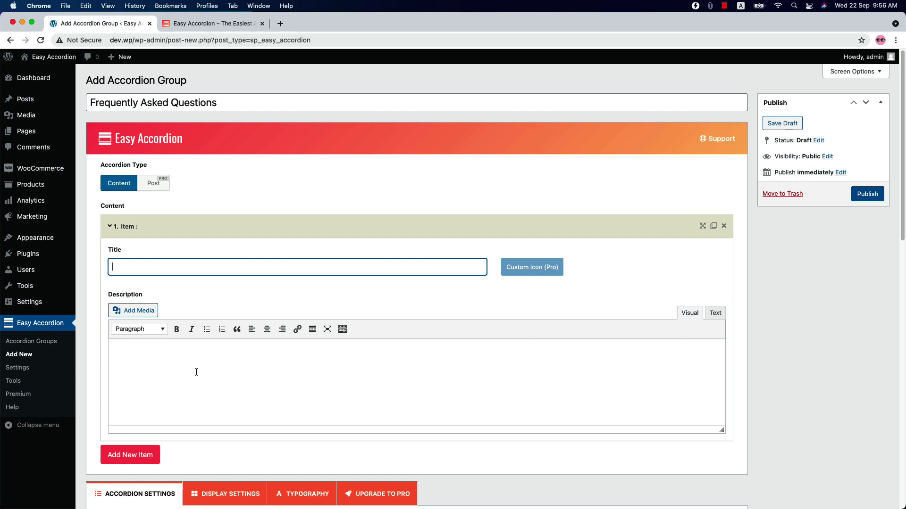
text(How do I add accordion to my site?)
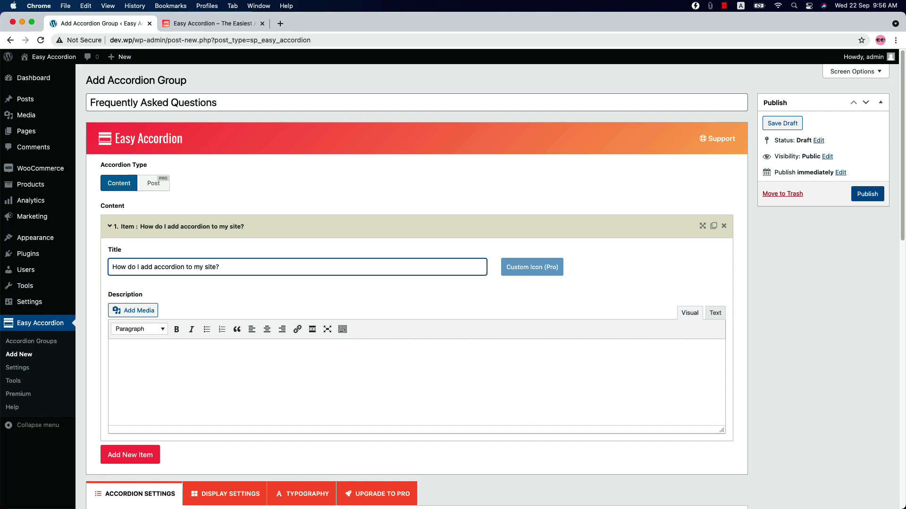
click(204, 352)
key(super+v)
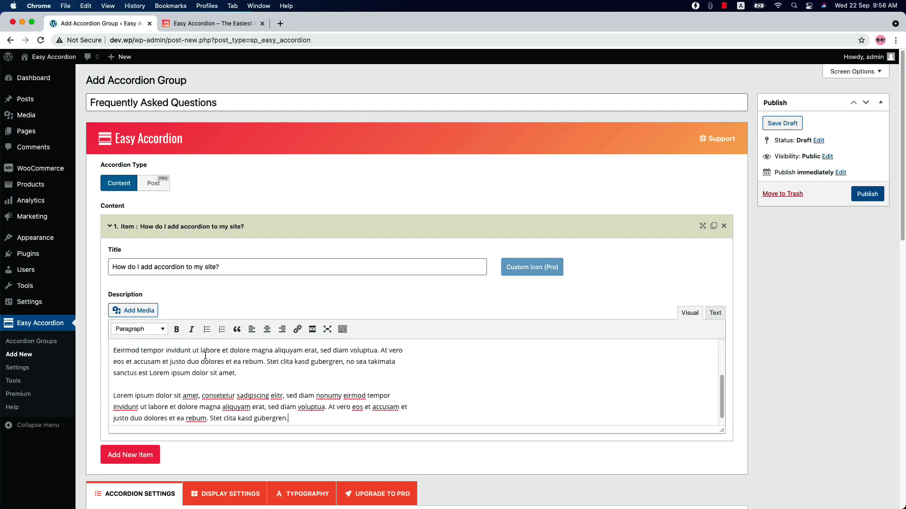
text(ow to include an A)
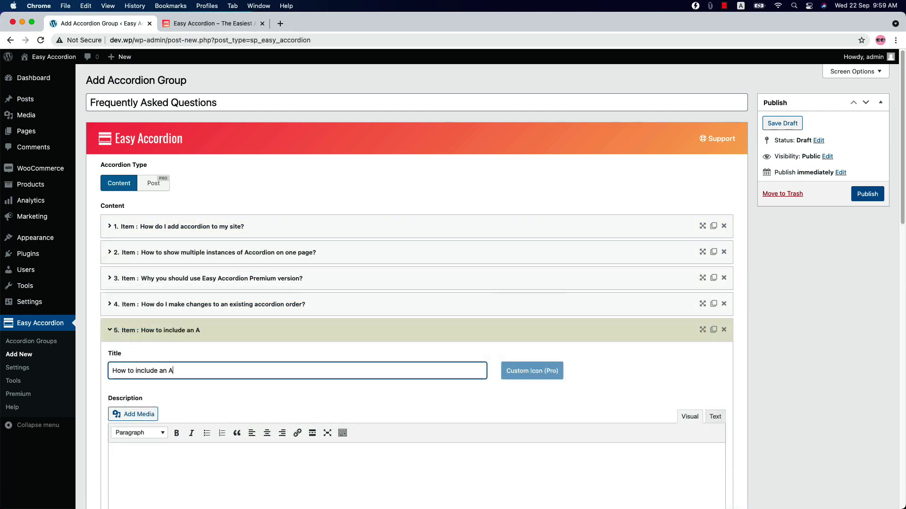
text(ccordion in a post or a page?)
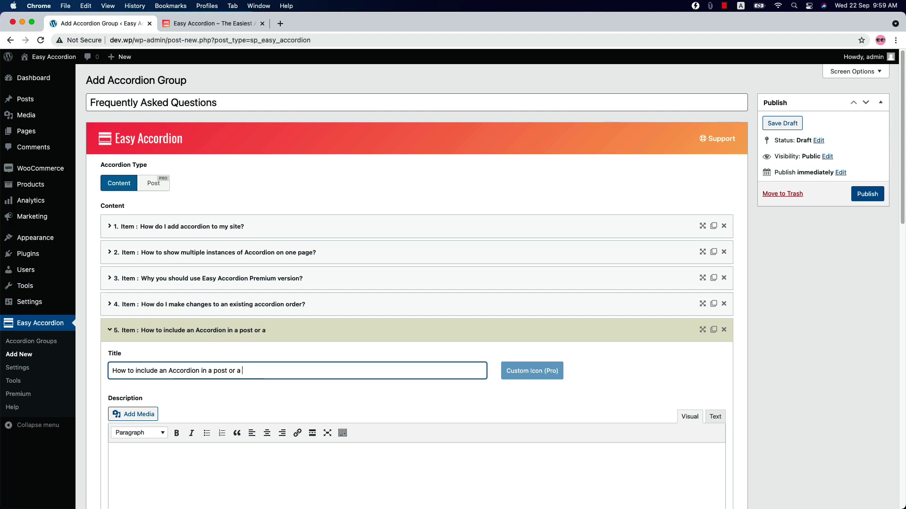
Step: Paste placeholder text as the fifth item's answer and collapse that item
click(144, 478)
key(super+v)
scroll(236, 472, down, 5)
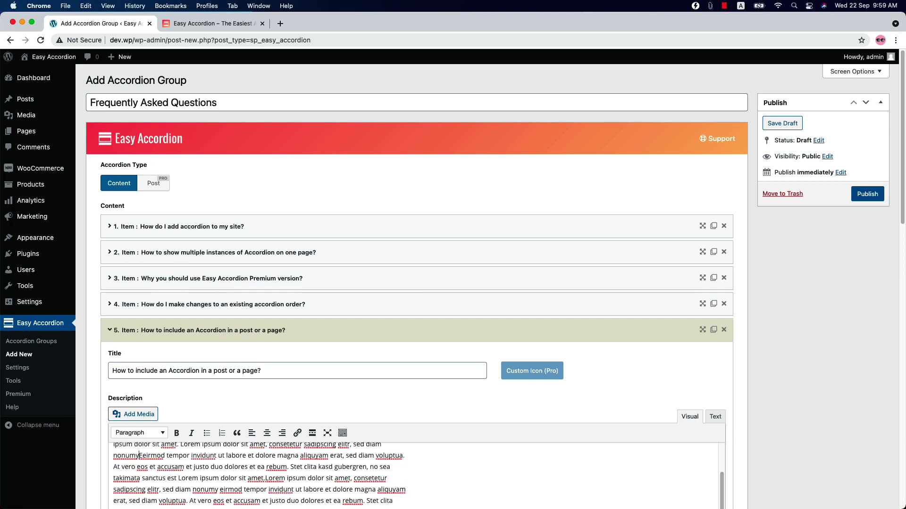
click(331, 301)
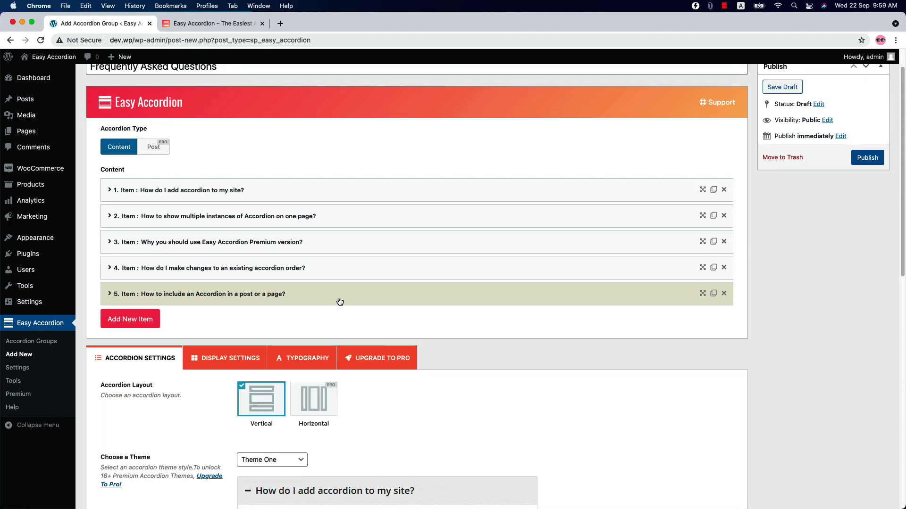
Step: Move the multiple-instances question down one place, then duplicate it and delete the duplicate
mouse_move(550, 213)
mouse_down()
mouse_move(550, 261)
mouse_move(545, 209)
mouse_up()
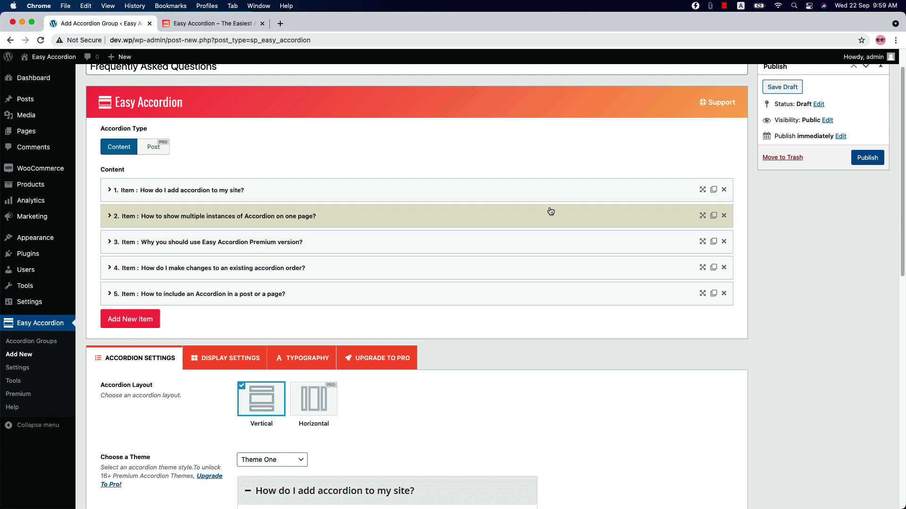
click(713, 216)
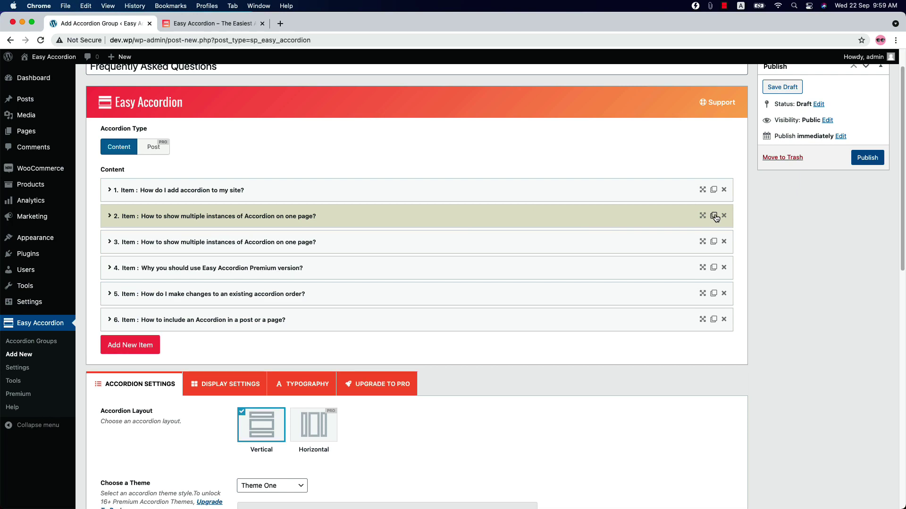
click(725, 242)
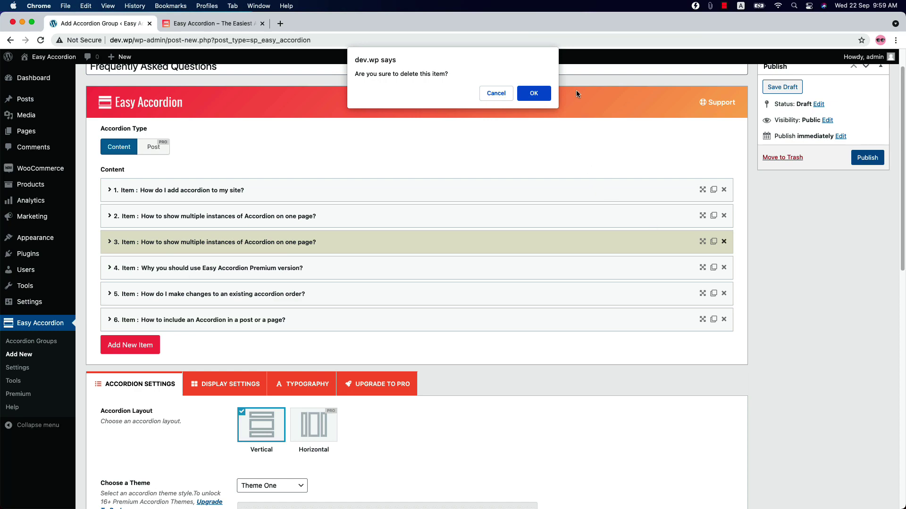
click(548, 94)
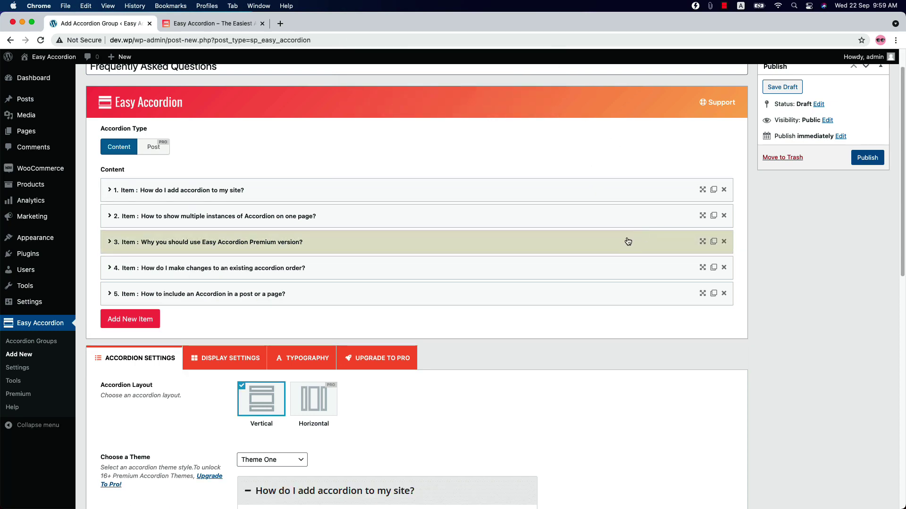
Step: Publish the accordion group and copy its shortcode [sp_easyaccordion id="432"]
click(868, 156)
scroll(425, 283, down, 15)
click(267, 449)
key(super+c)
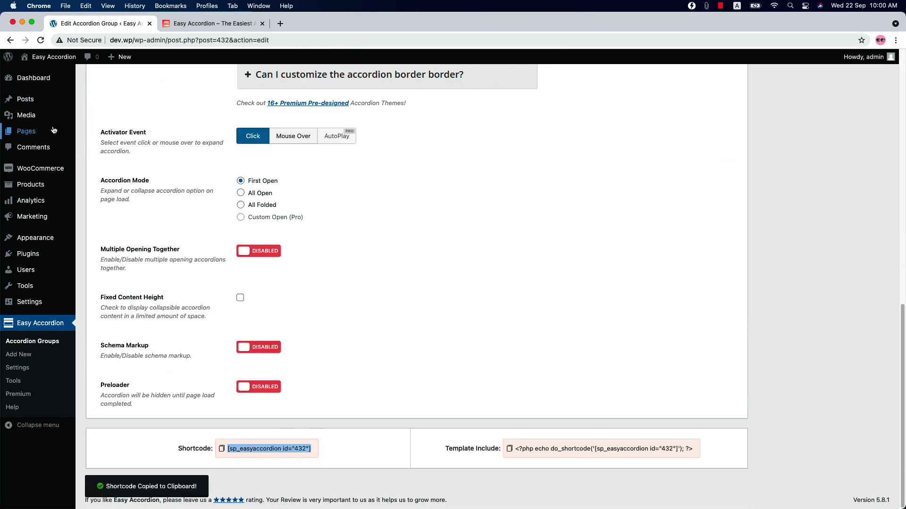
Step: Create a new page containing the pasted accordion shortcode and publish it
mouse_move(37, 132)
super+click(91, 145)
click(216, 22)
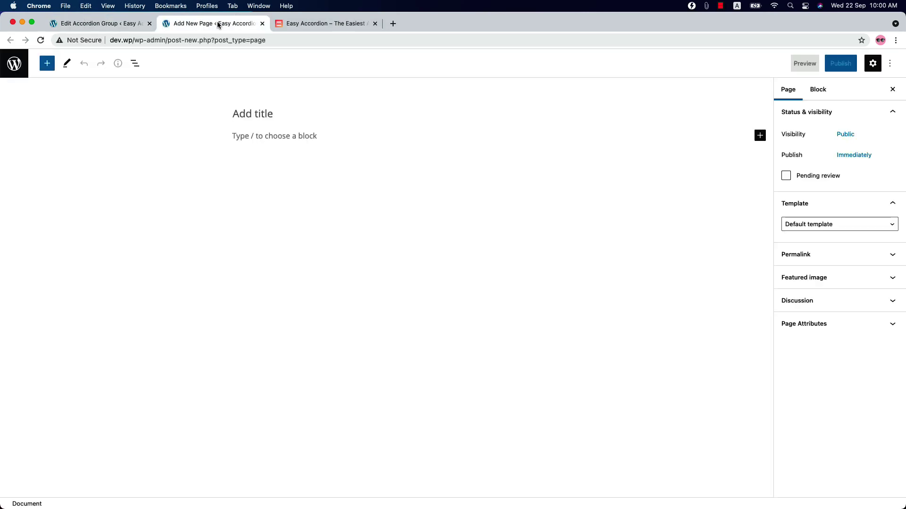
click(250, 134)
key(super+v)
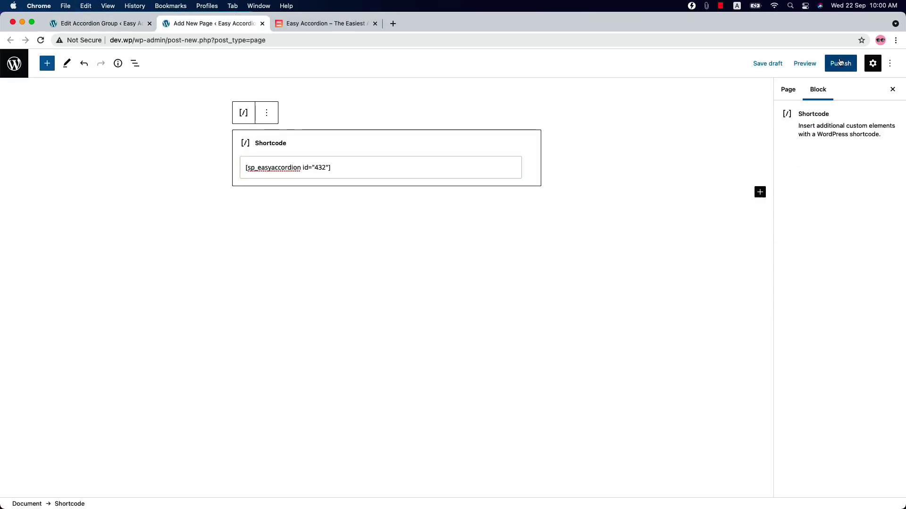
click(834, 70)
click(835, 70)
Step: View the live page, expand and collapse several FAQ questions, then return to the group editor
click(808, 166)
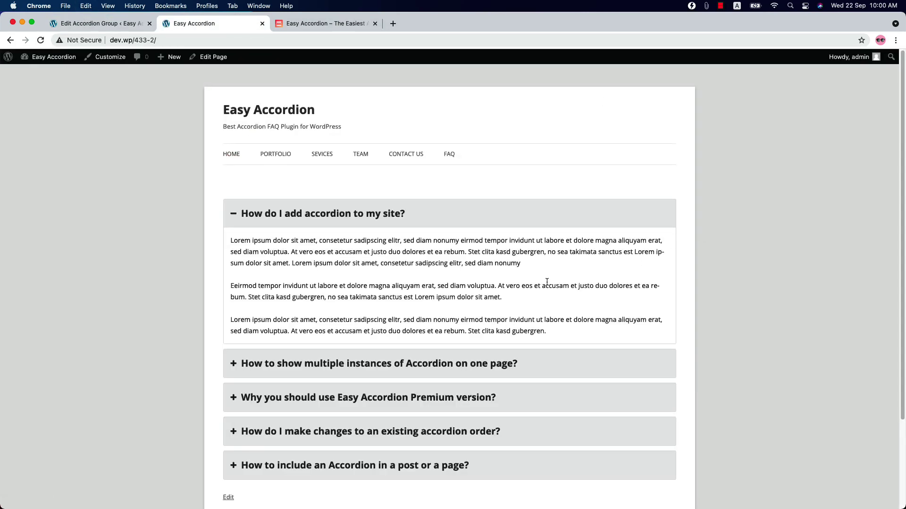
click(418, 215)
click(376, 248)
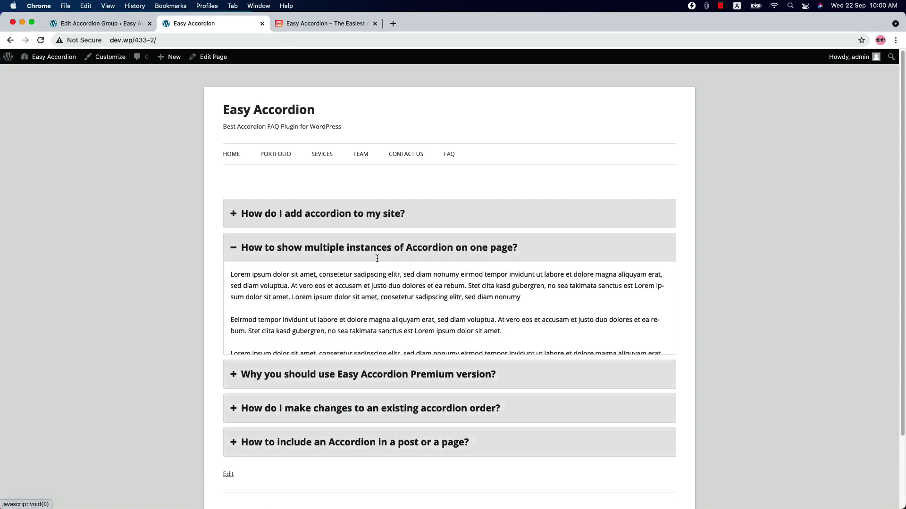
click(373, 409)
click(374, 291)
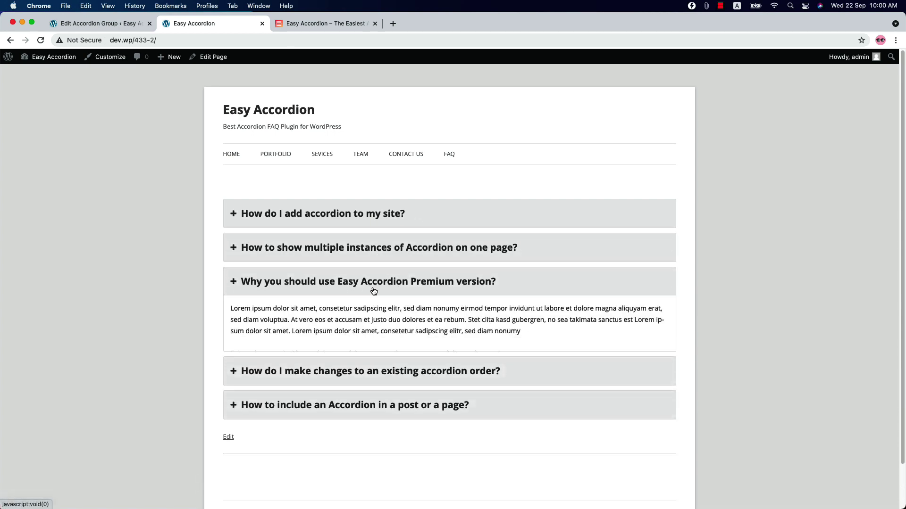
click(119, 26)
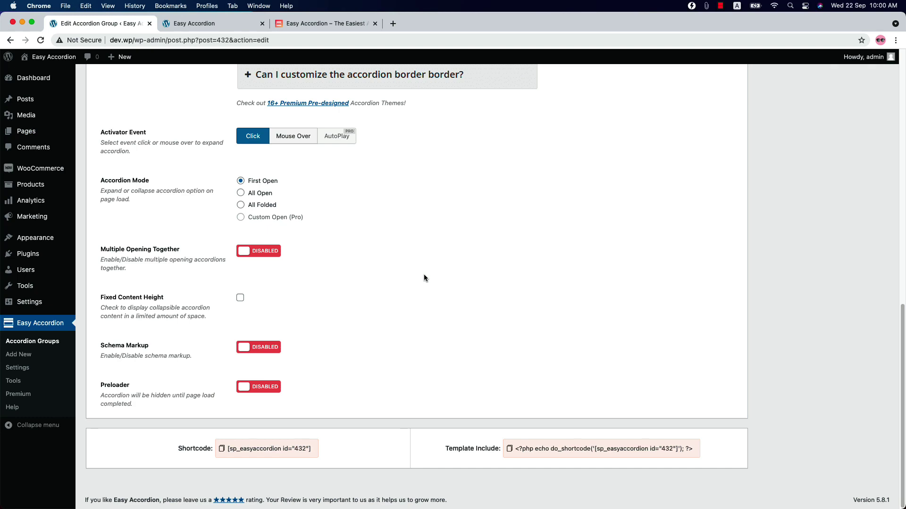
Step: Set the Activator Event to Mouse Over and update the accordion group
scroll(424, 278, up, 10)
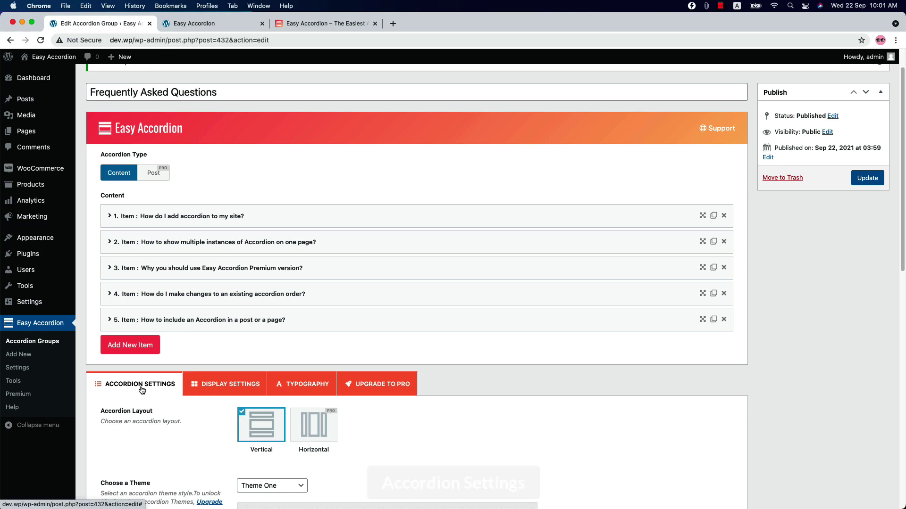
scroll(142, 391, down, 2)
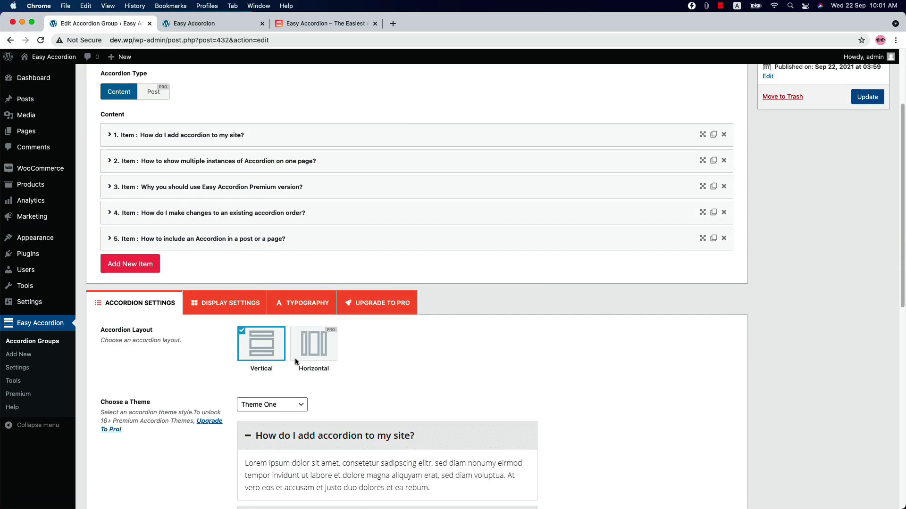
scroll(255, 361, down, 1)
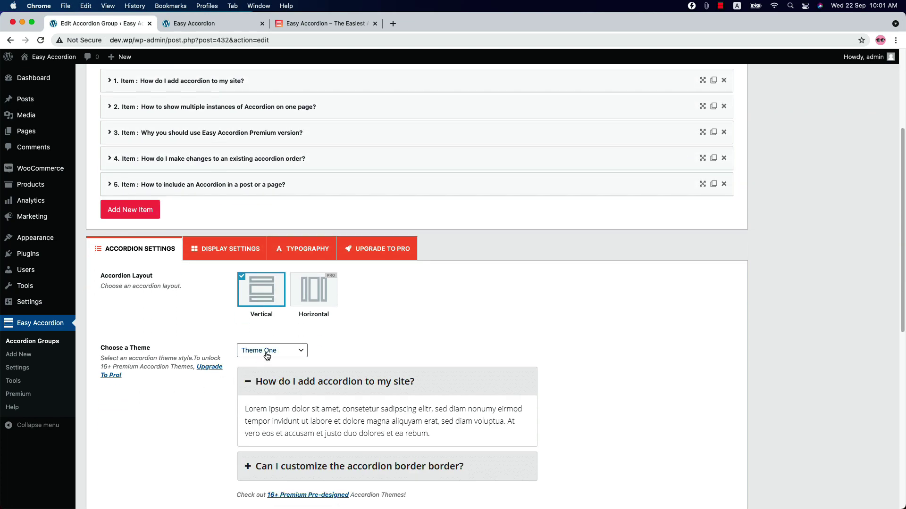
scroll(172, 355, down, 4)
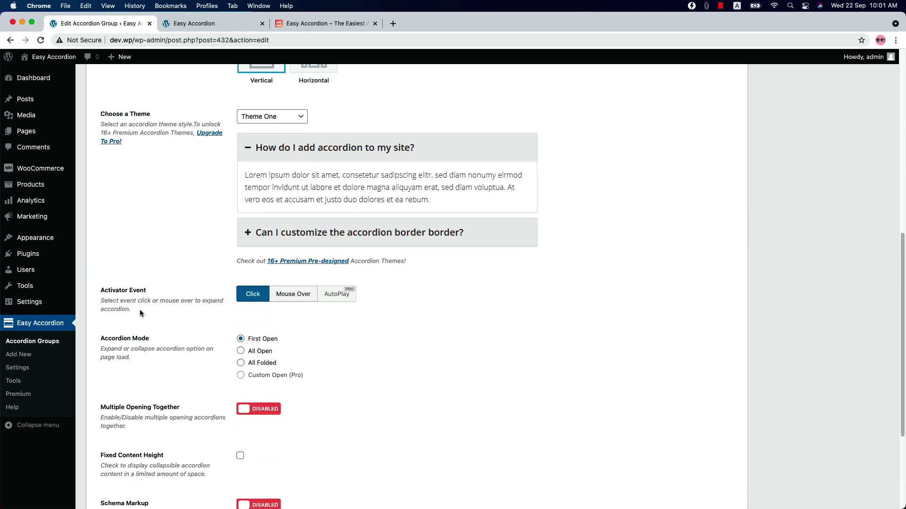
click(284, 301)
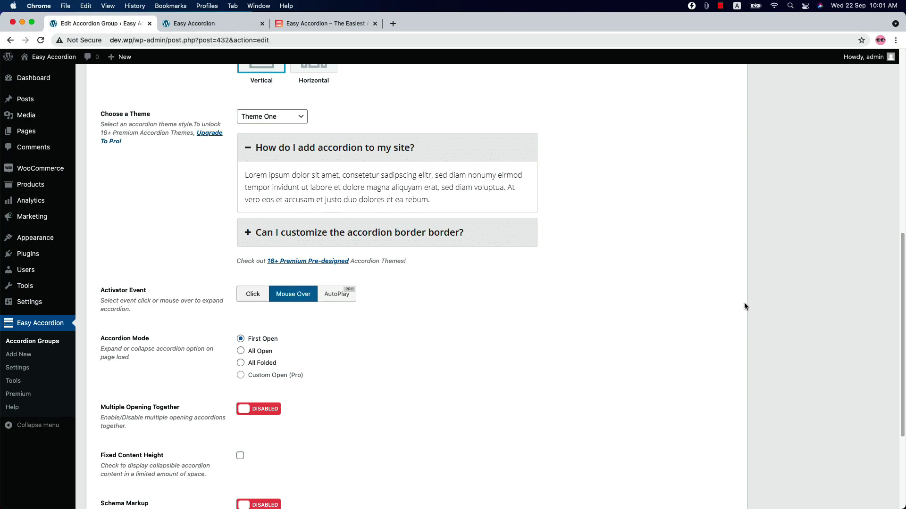
scroll(745, 301, up, 6)
click(859, 130)
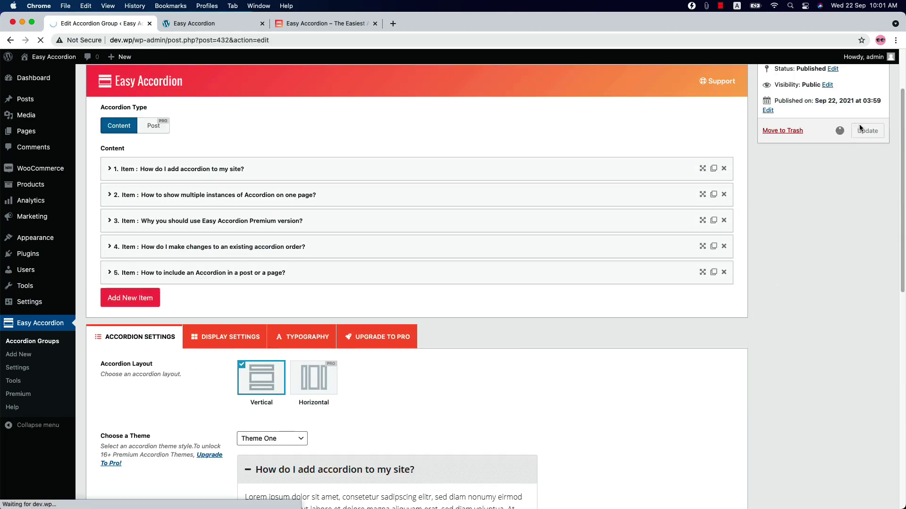
Step: Reload the live FAQ page to test hover opening, then set the activator back to Click
click(207, 23)
click(40, 40)
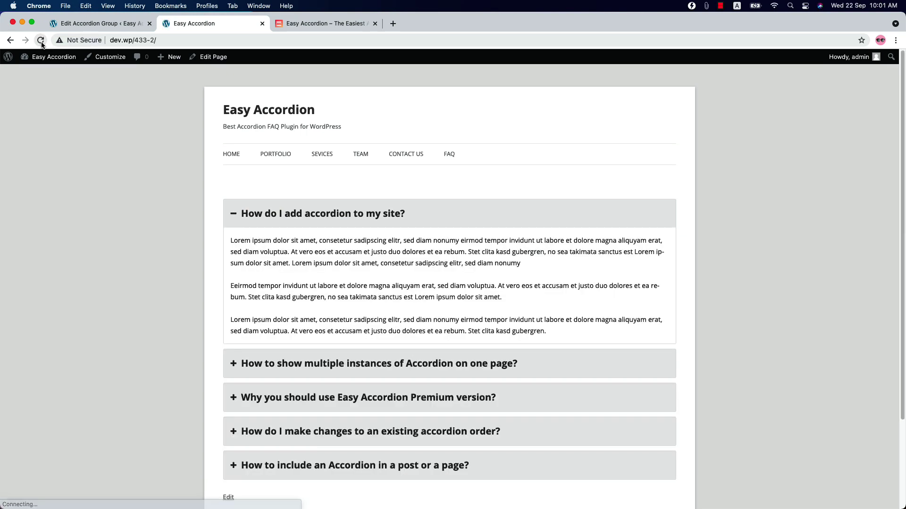
mouse_move(372, 335)
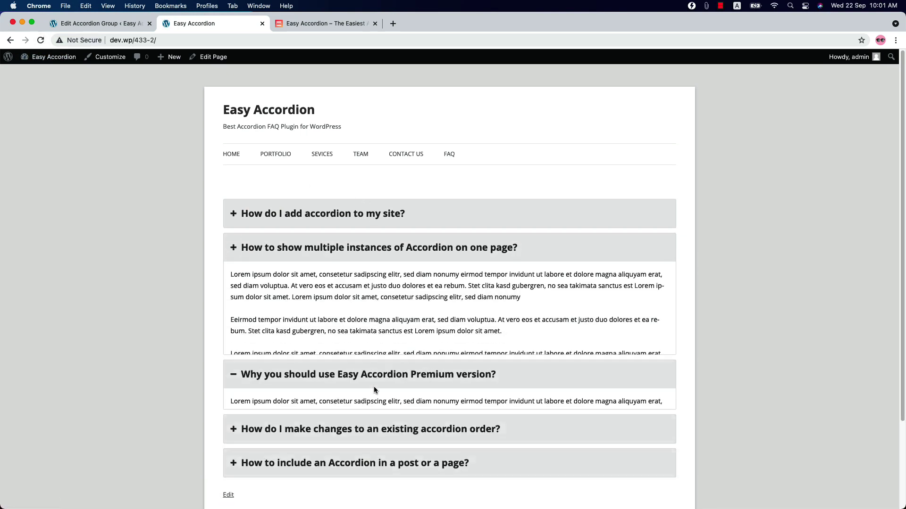
mouse_move(375, 425)
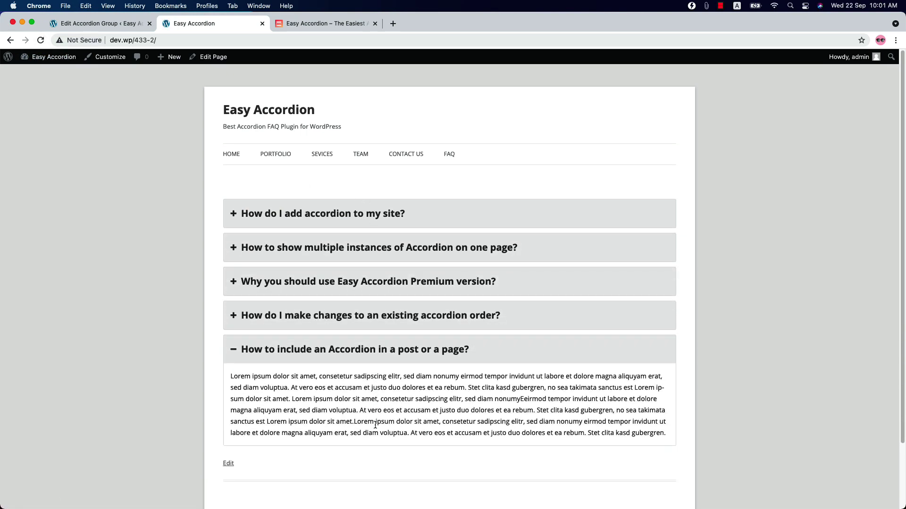
key(ctrl+shift+Tab)
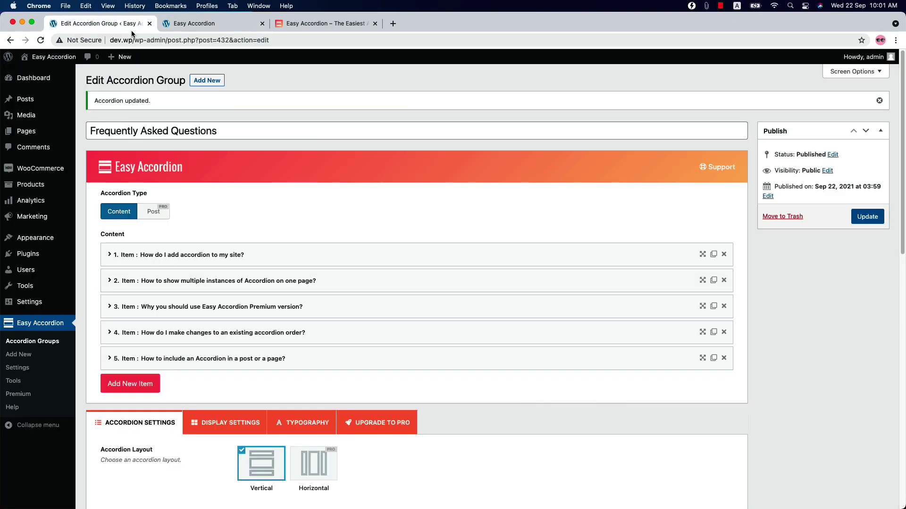
scroll(250, 331, down, 10)
click(252, 267)
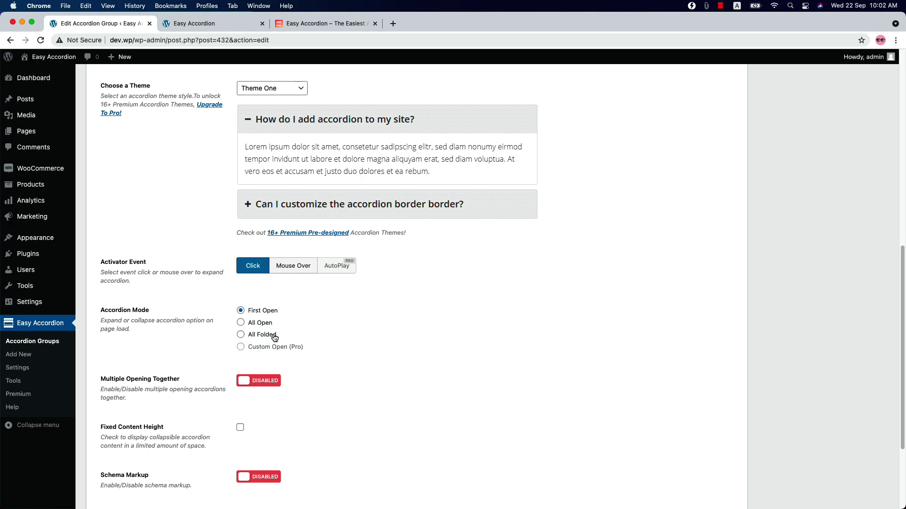
Step: Enable Fixed Content Height with a 250 px maximum height and save the accordion
click(260, 386)
click(240, 429)
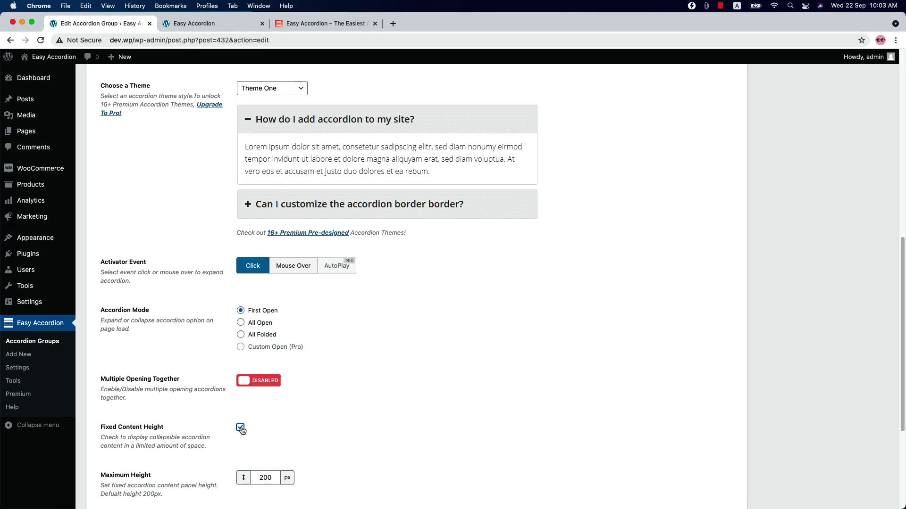
click(277, 479)
key(Return)
click(221, 23)
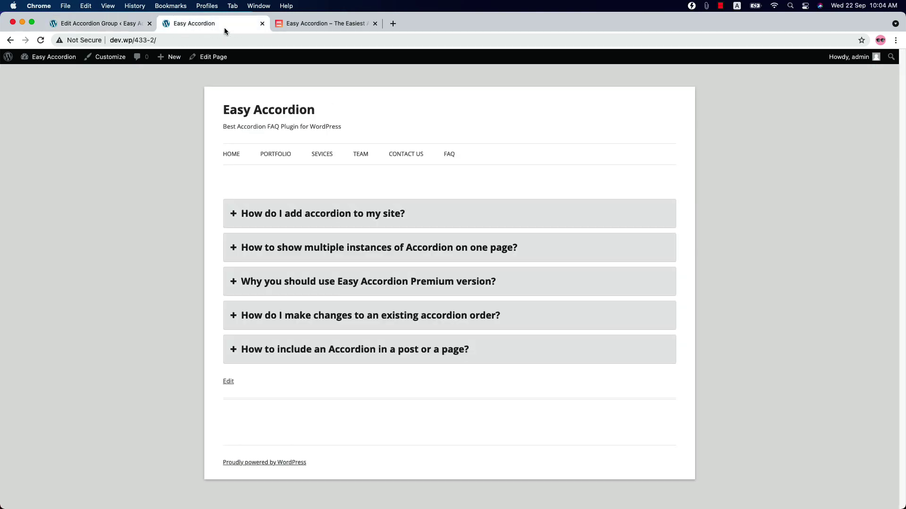
Step: Reload the live page, scroll the fixed-height answer panel, then return to the editor settings
click(40, 40)
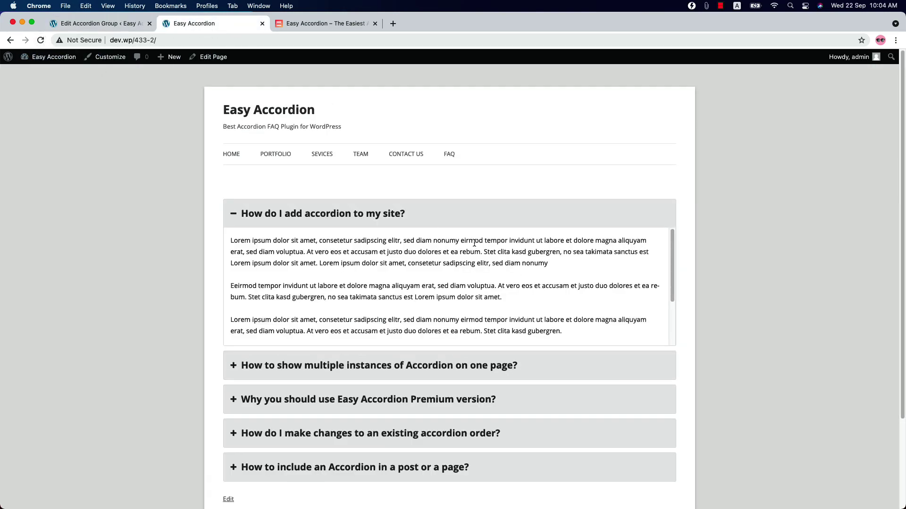
scroll(442, 274, down, 2)
scroll(468, 284, down, 4)
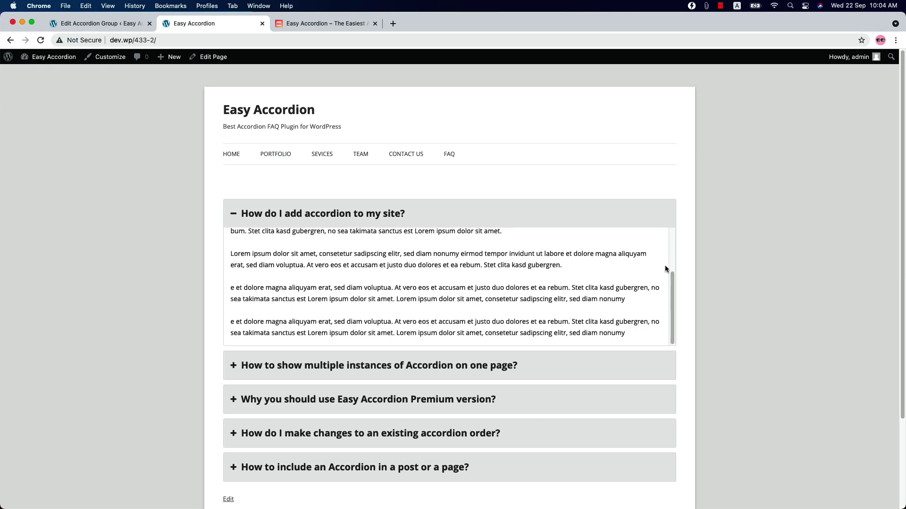
scroll(674, 266, up, 3)
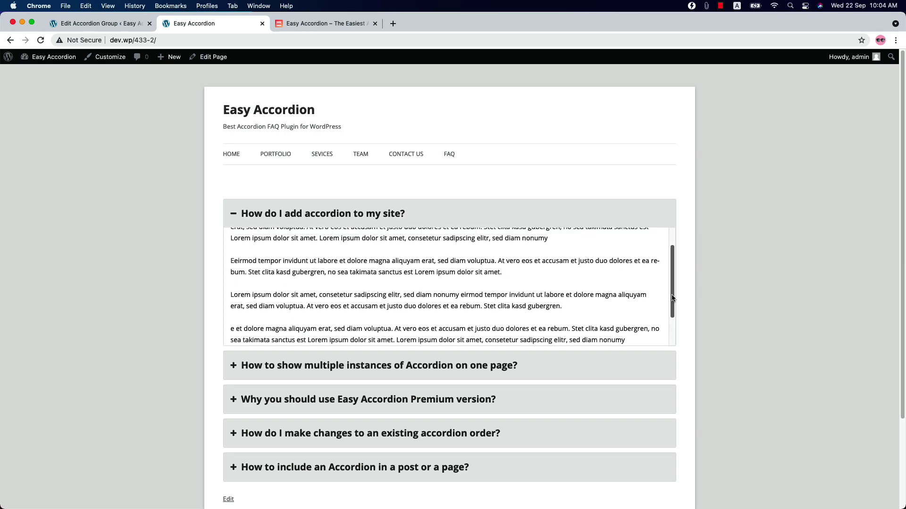
click(99, 23)
scroll(299, 318, down, 5)
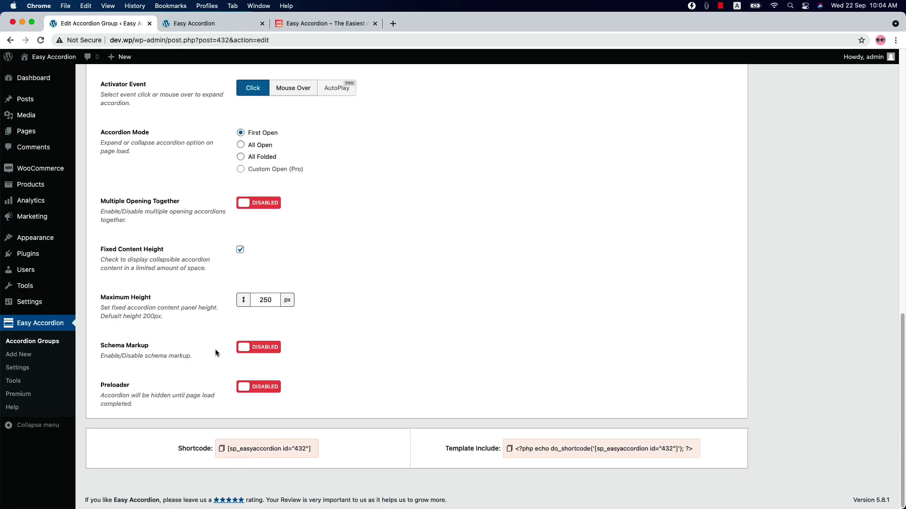
Step: In Display Settings, set Accordion Section Title to Hide, leaving schema markup and expand icon unchanged
click(259, 348)
click(262, 349)
double_click(267, 390)
scroll(269, 394, up, 6)
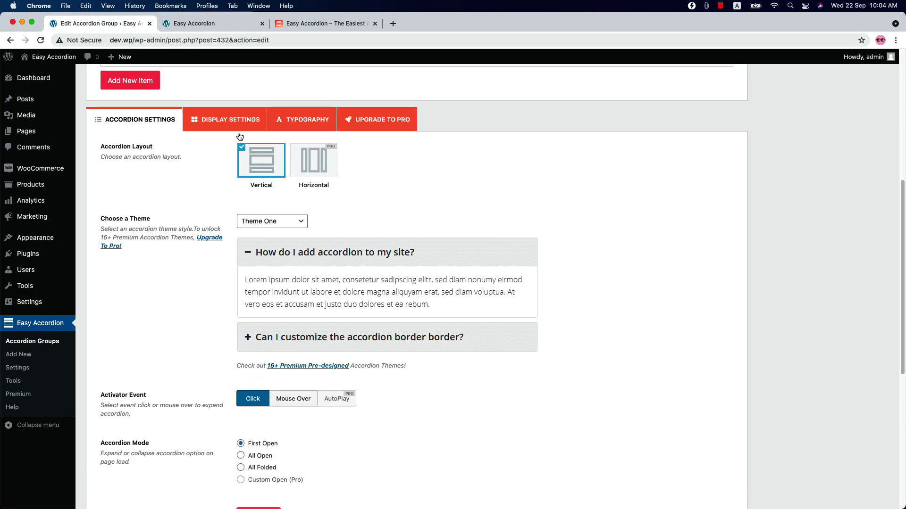
click(229, 121)
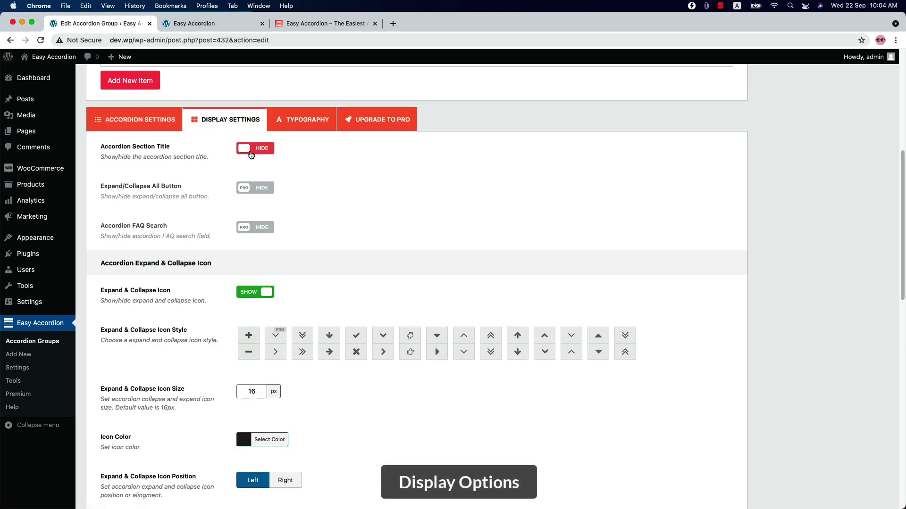
click(250, 150)
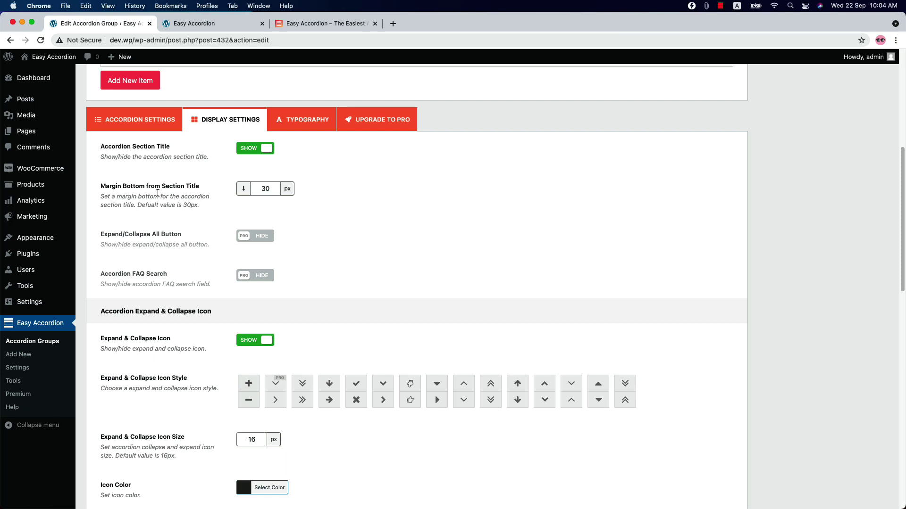
click(250, 150)
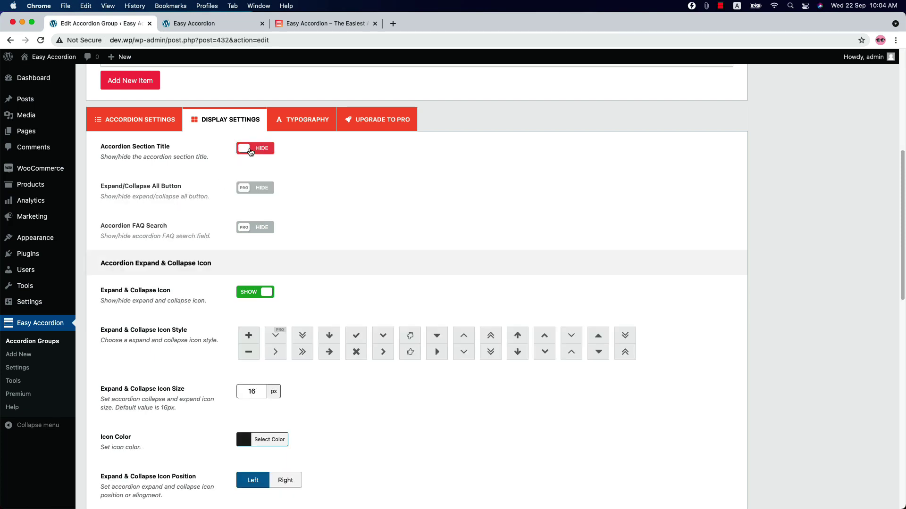
click(259, 292)
click(260, 292)
Step: Set the item Title Background Color to a light pink
scroll(260, 295, down, 4)
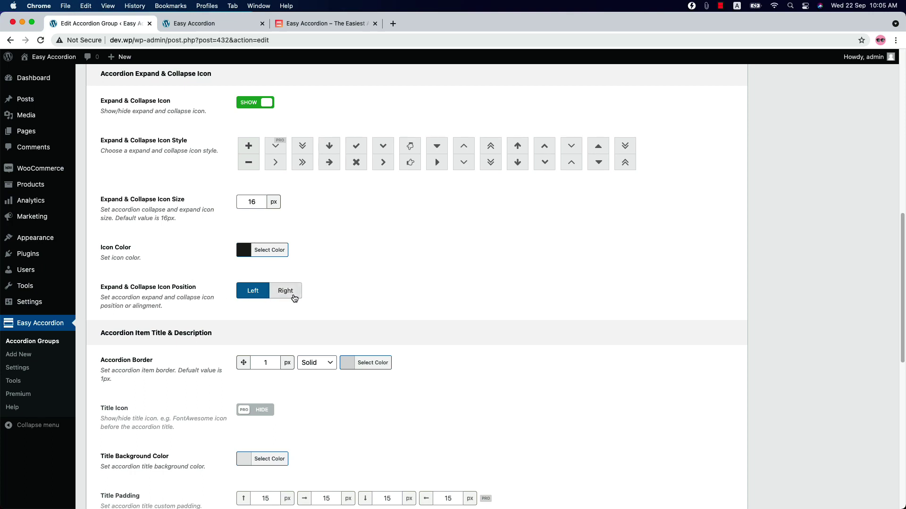
scroll(292, 316, down, 4)
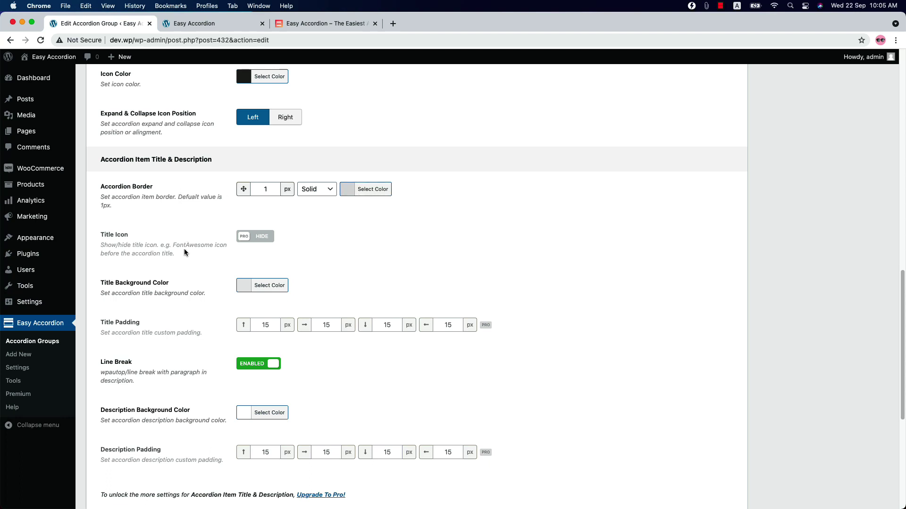
click(269, 286)
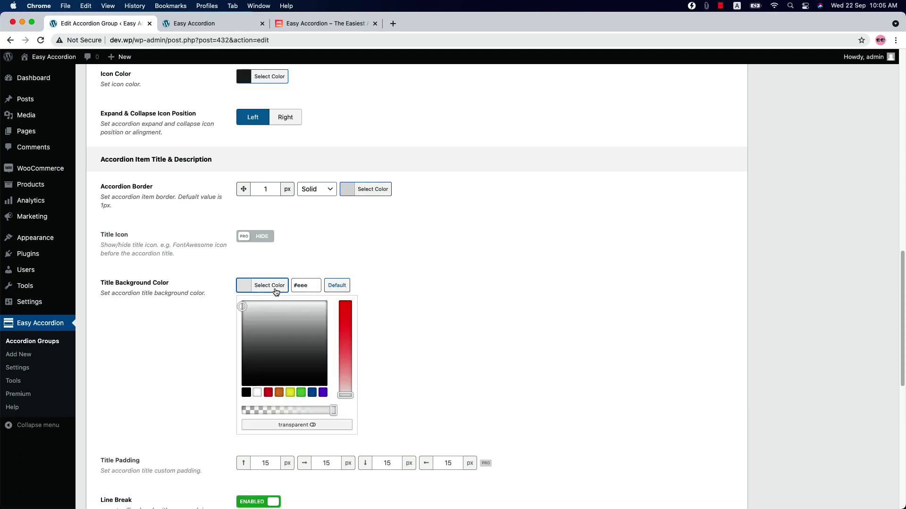
drag(348, 400, 403, 378)
scroll(403, 380, up, 15)
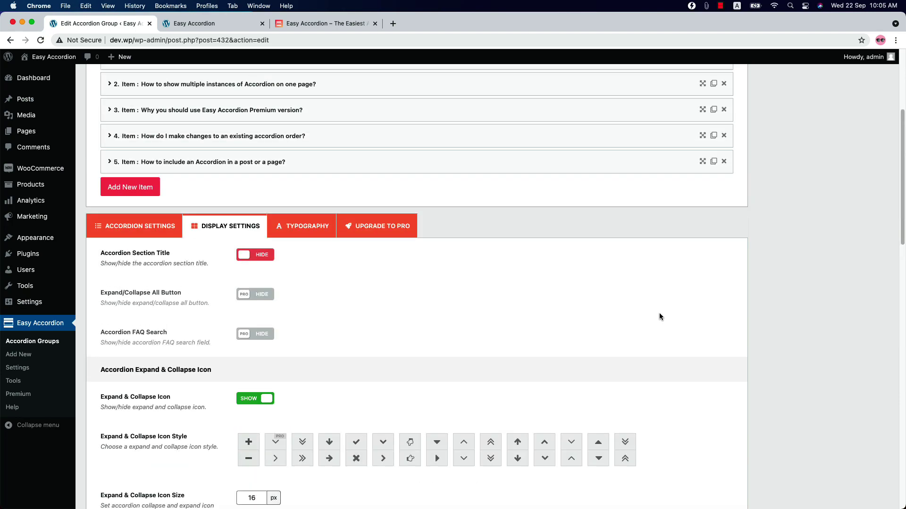
scroll(828, 247, up, 10)
Step: Update the group, reload the live page and toggle the first pink-headed item
click(875, 216)
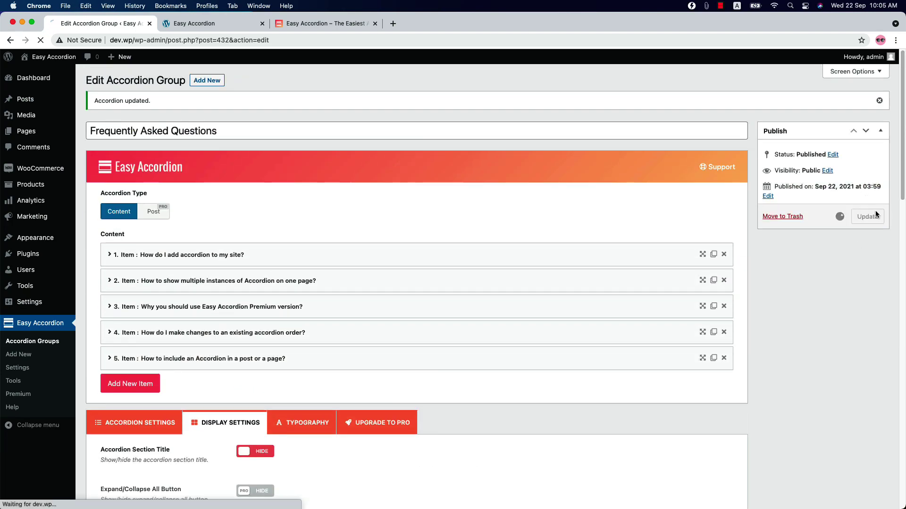
click(231, 20)
click(41, 40)
click(445, 220)
click(459, 216)
click(461, 216)
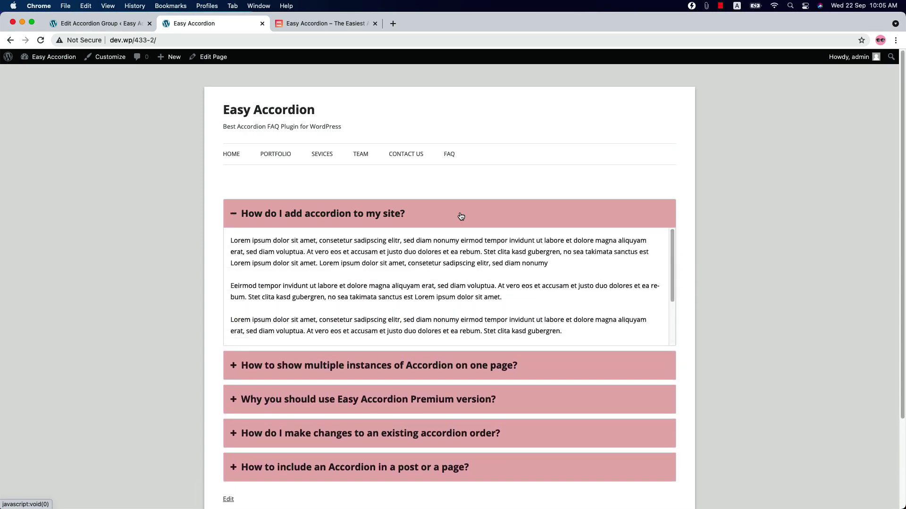
key(ctrl+shift+Tab)
Step: Reset the Title Background Color to its default #eeeeee grey
scroll(279, 263, down, 20)
click(262, 180)
click(335, 180)
click(307, 198)
Step: Toggle description line breaks off and back on, and inspect the description background colour option
click(258, 261)
click(258, 261)
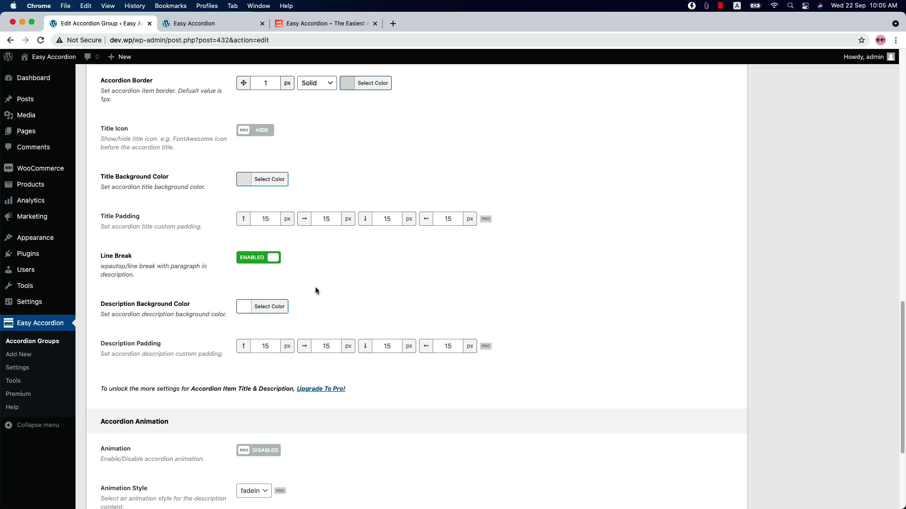
scroll(301, 290, down, 1)
click(284, 297)
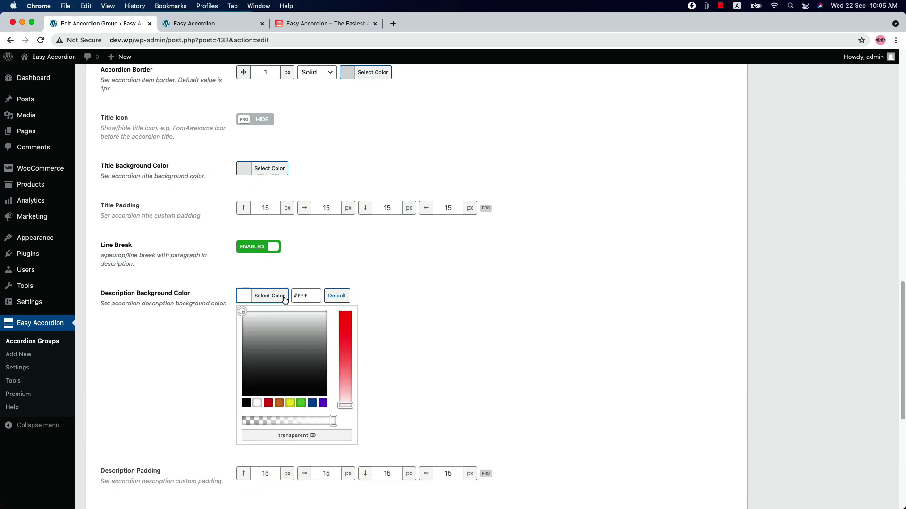
click(330, 270)
scroll(319, 289, down, 2)
scroll(319, 292, down, 5)
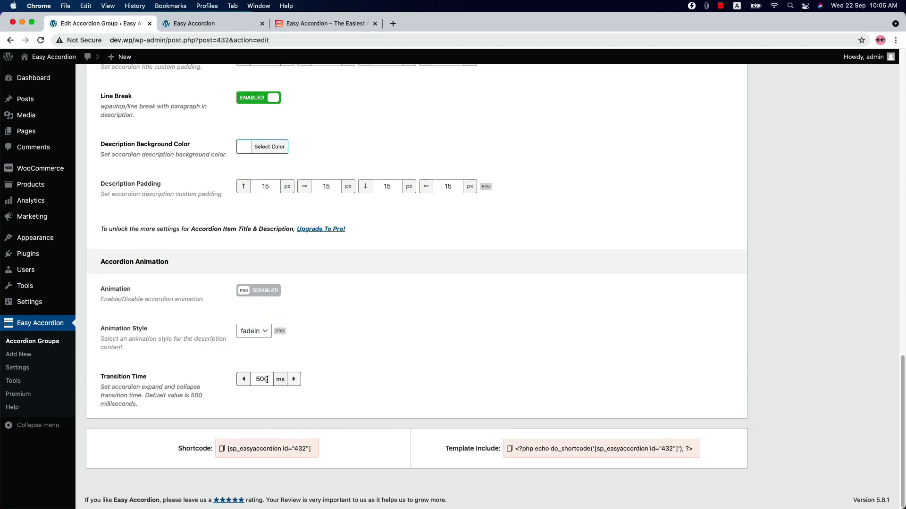
scroll(267, 380, up, 15)
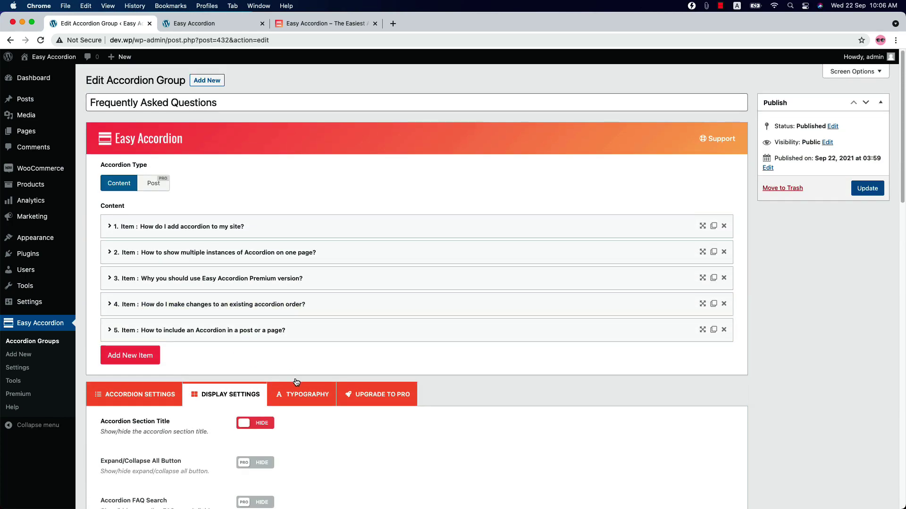
Step: Set the accordion item title font colour to blue in Typography and update the accordion
click(301, 399)
scroll(338, 373, down, 7)
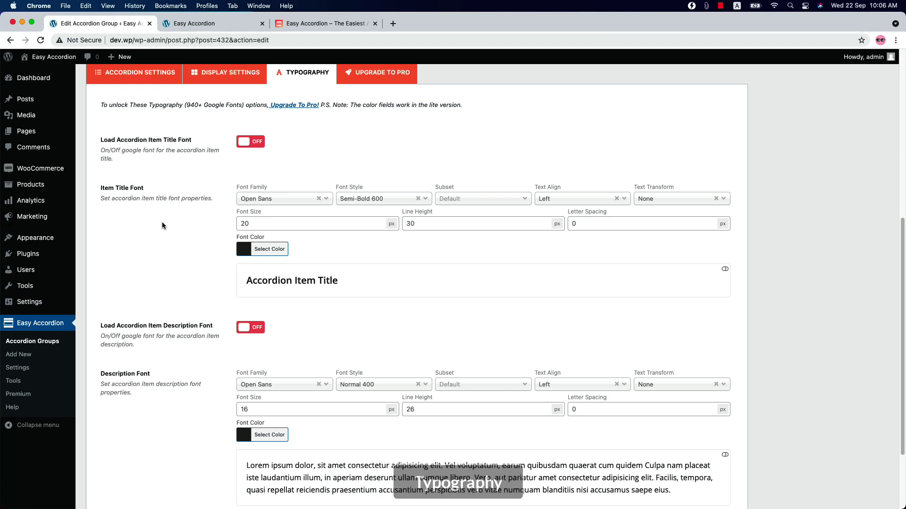
click(267, 250)
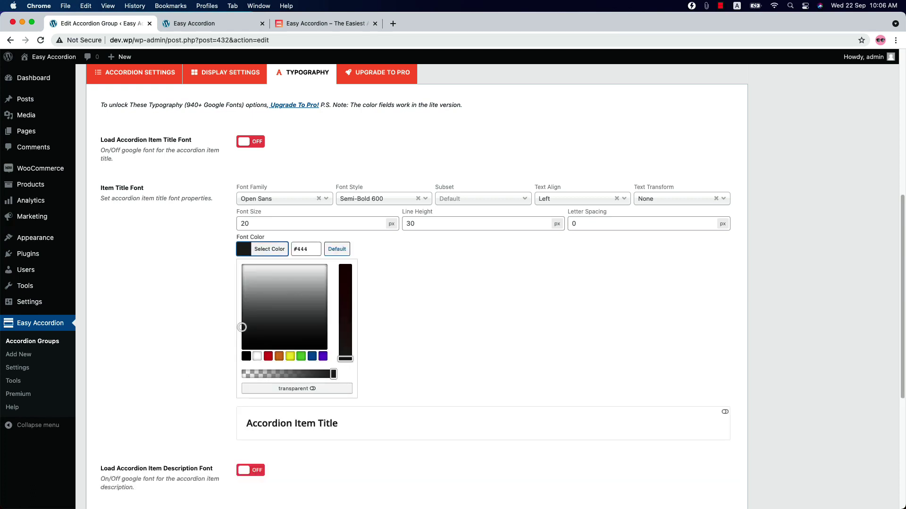
click(312, 356)
scroll(453, 283, up, 10)
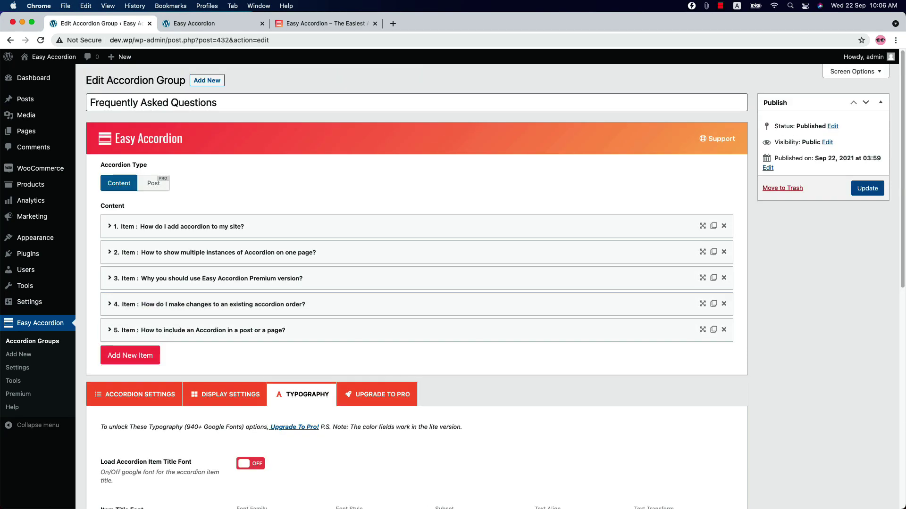
click(867, 189)
Step: Reload the live FAQ page to check the blue titles, then go to Easy Accordion settings
click(212, 23)
click(41, 39)
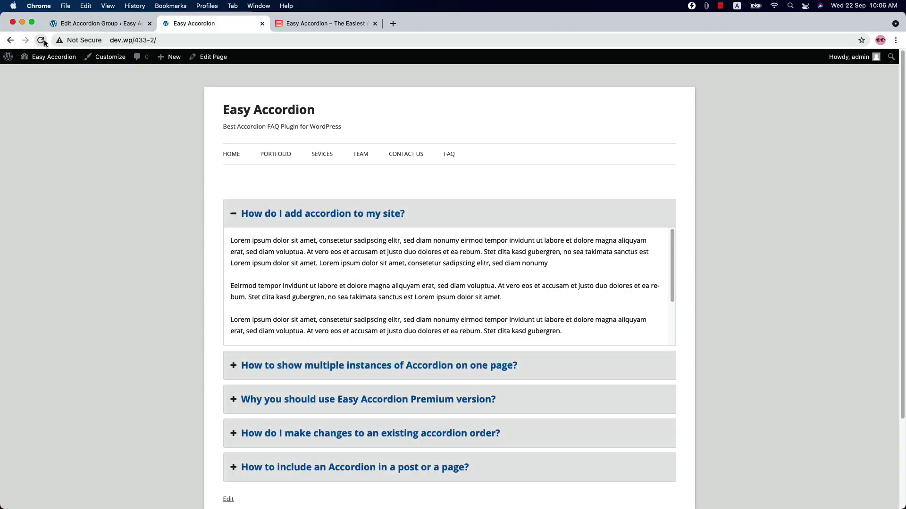
click(440, 215)
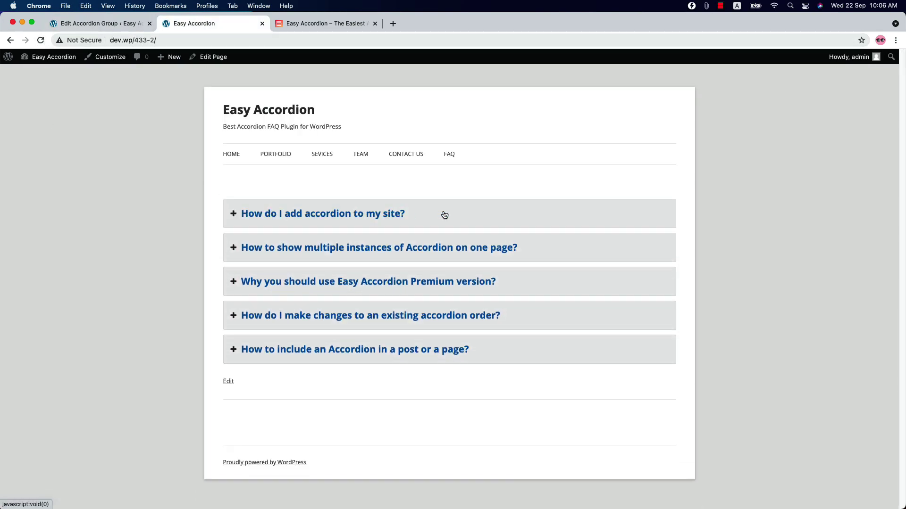
click(109, 23)
scroll(343, 351, down, 6)
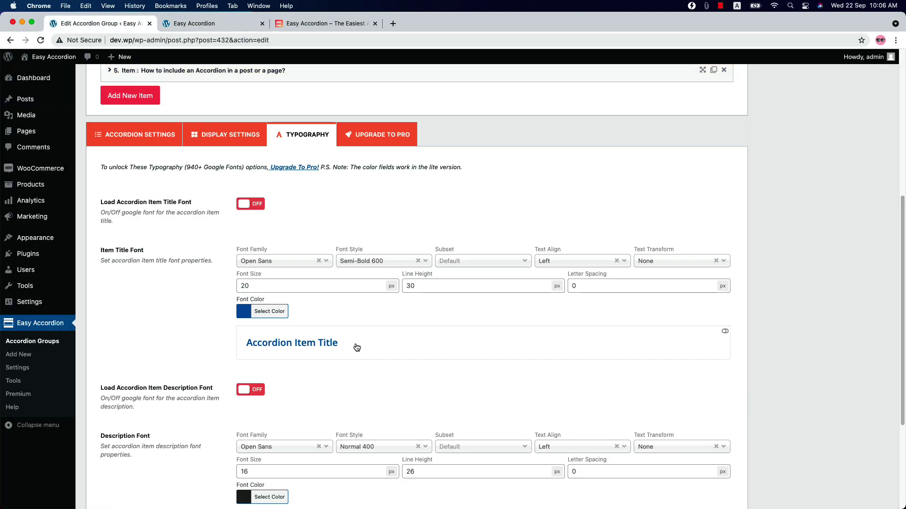
click(17, 368)
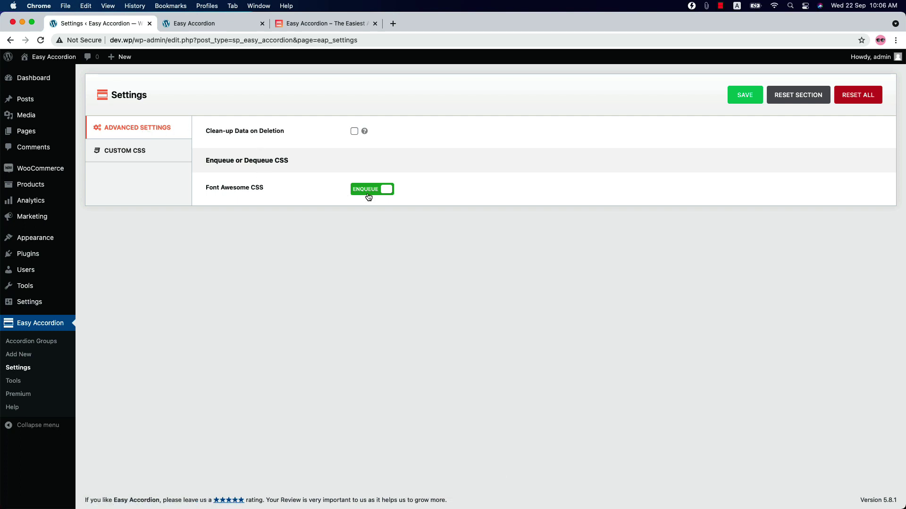
Step: Enable Clean-up Data on Deletion, view the Custom CSS editor, and go to the export tools
click(354, 132)
click(123, 160)
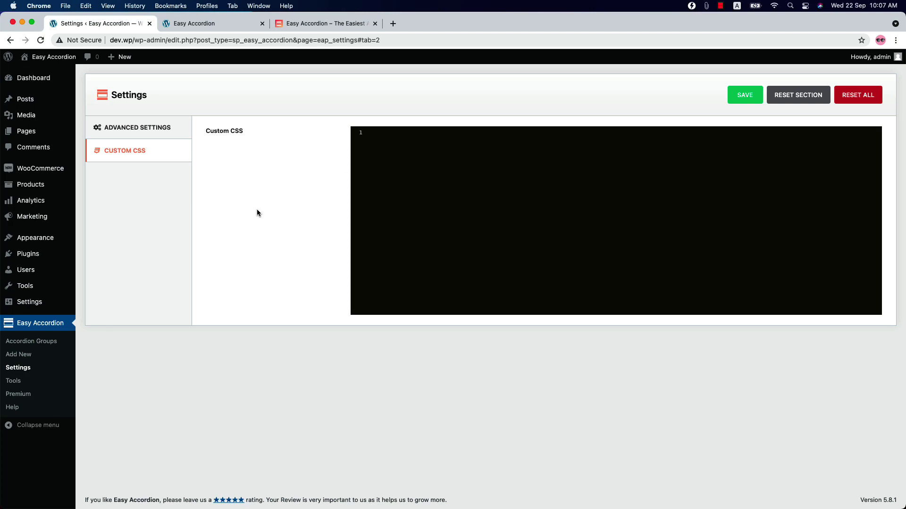
click(13, 382)
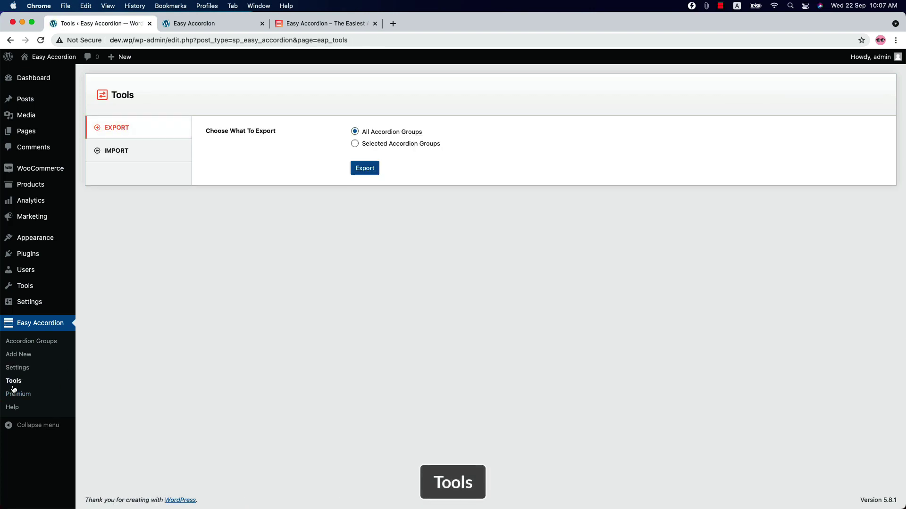